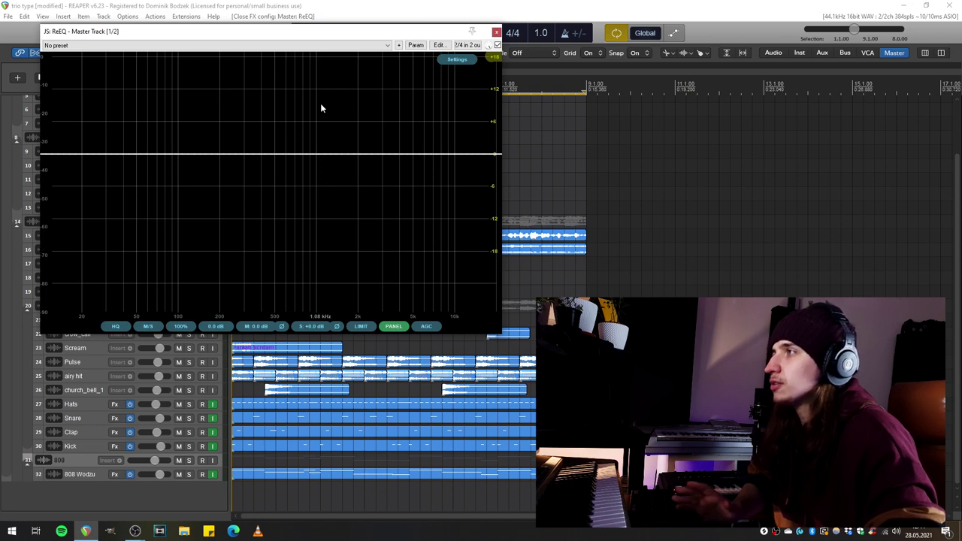
Drag ReEQ's side (S) gain to +0.1 dB, keeping the curve flat.
left_click_drag(320, 108, 388, 182)
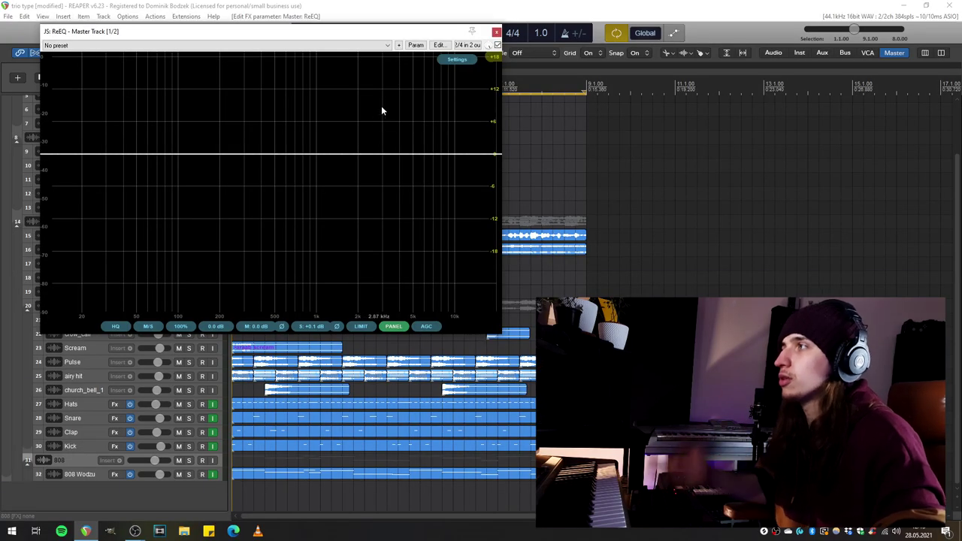
Add three bell bands: an upper-mid boost, a 300 Hz cut and a 52 Hz boost.
double_click(381, 108)
double_click(242, 180)
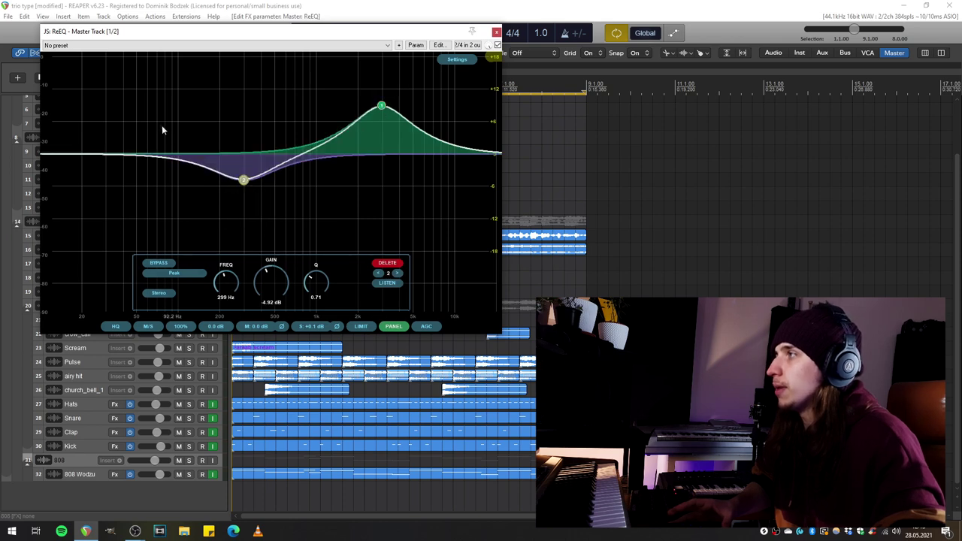
double_click(139, 113)
mouse_move(382, 107)
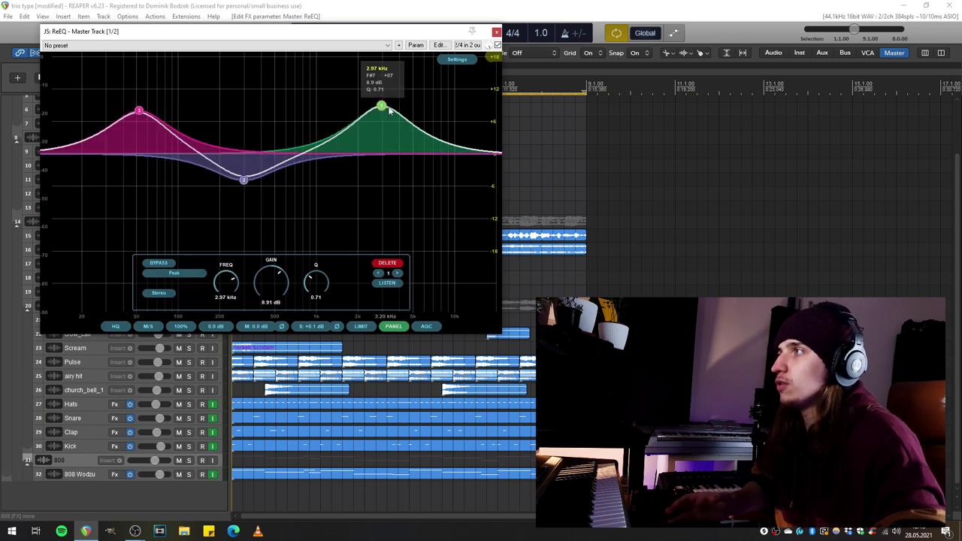
Raise band 1 to about 4.7 kHz and change its type to Low Cut.
left_click_drag(413, 111, 412, 112)
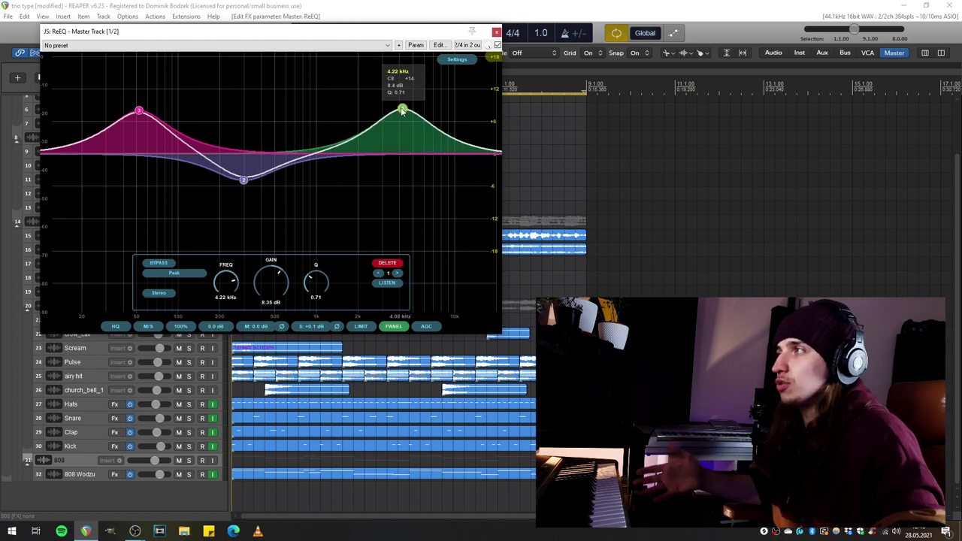
mouse_move(406, 148)
left_mouse_down()
mouse_move(408, 161)
mouse_move(407, 94)
left_mouse_up()
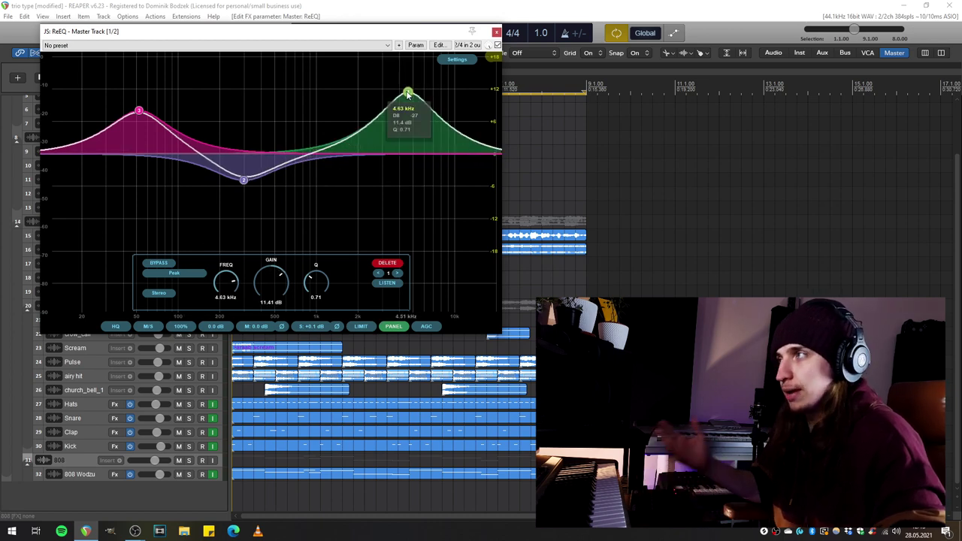
left_click(174, 273)
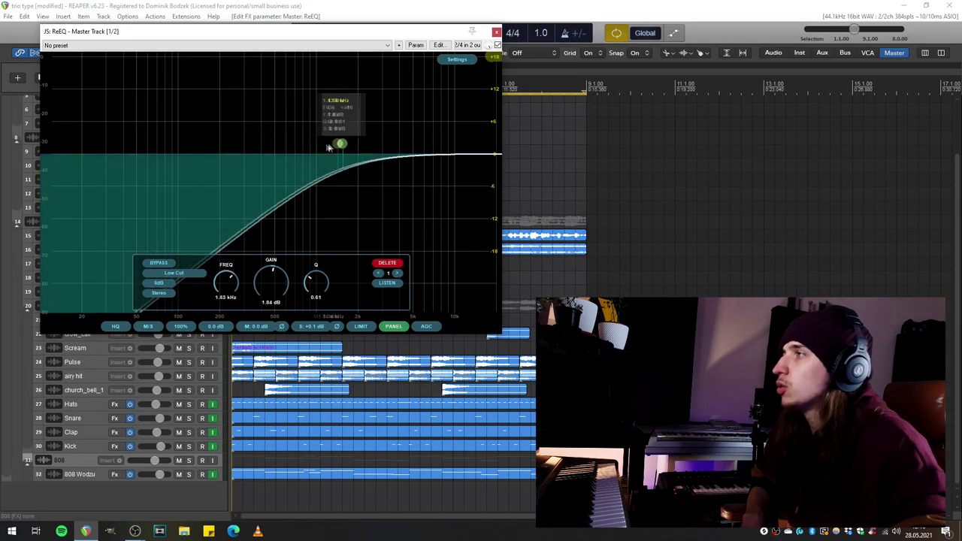
Reposition the low cut and set a 24 dB slope at about 114 Hz.
left_click_drag(328, 148, 286, 149)
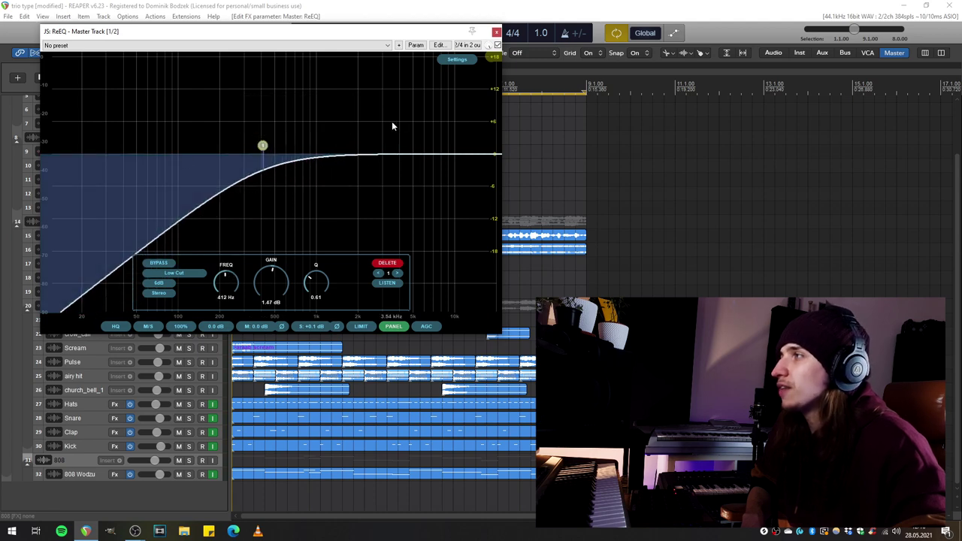
left_click_drag(399, 126, 485, 104)
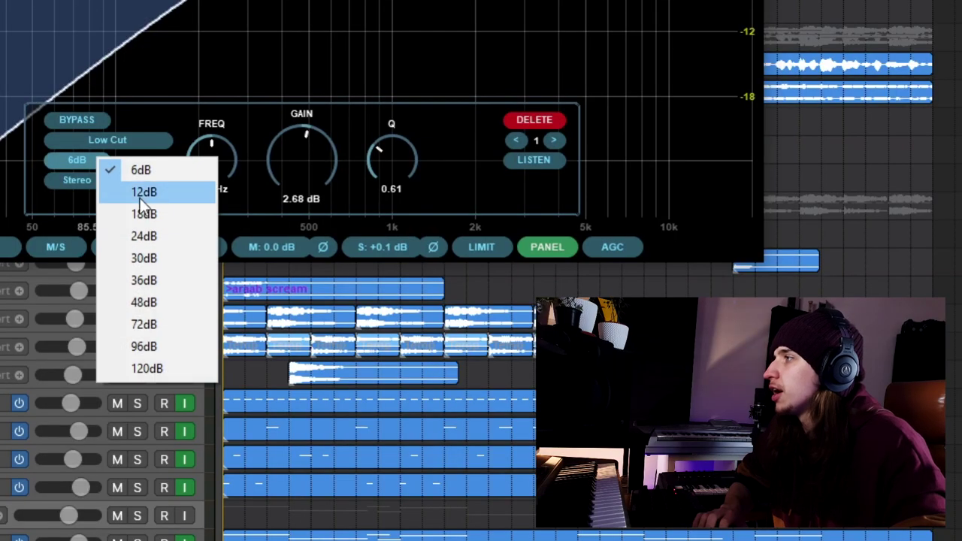
left_click(147, 236)
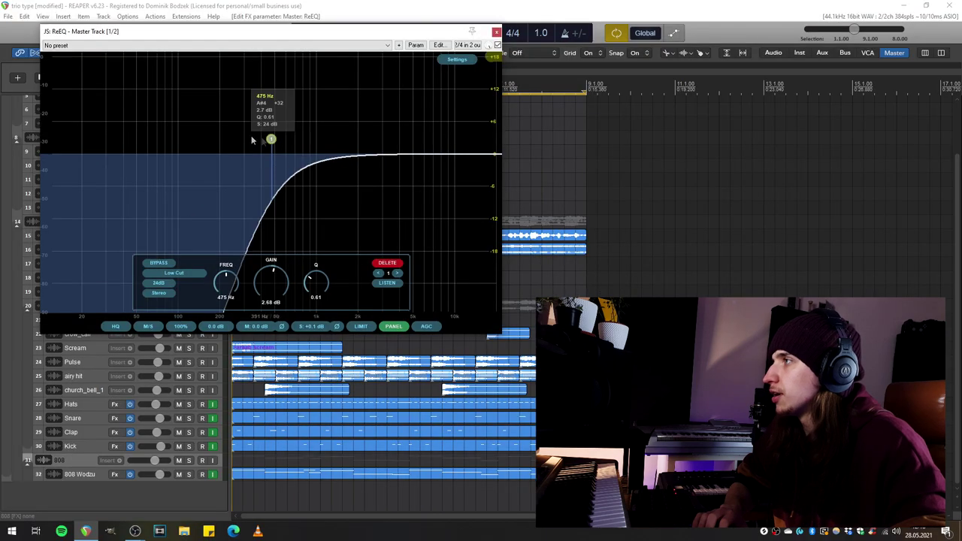
left_click_drag(271, 139, 186, 163)
Steepen the low-cut slope to 120 dB at about 51 Hz and check stereo placement options.
left_click(158, 283)
left_click(196, 389)
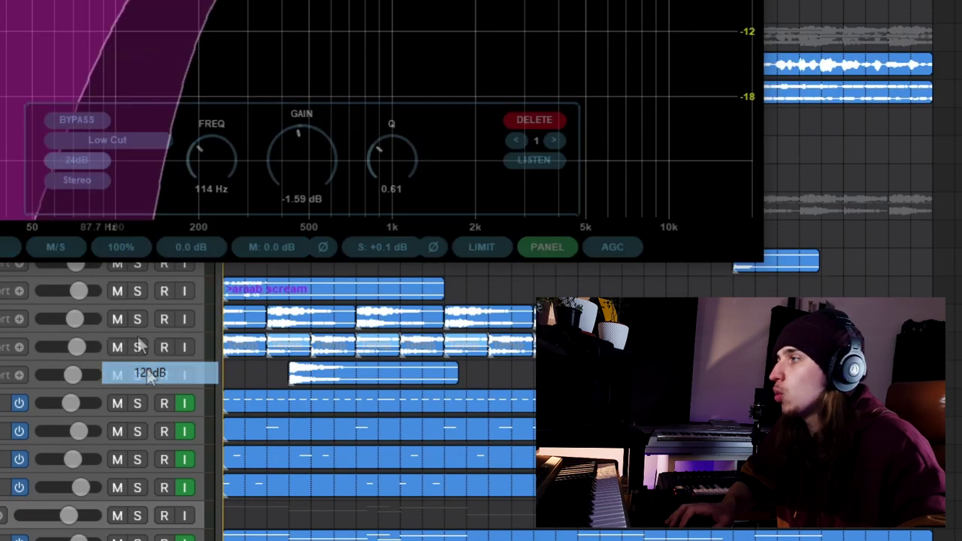
left_click(151, 373)
mouse_move(185, 164)
left_mouse_down()
mouse_move(175, 170)
mouse_move(235, 170)
mouse_move(108, 167)
left_mouse_up()
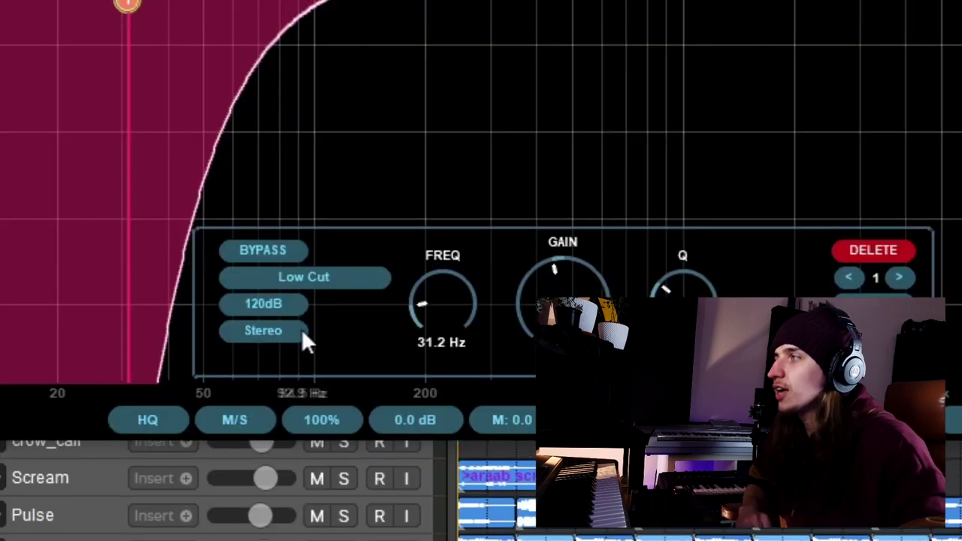
left_click(301, 339)
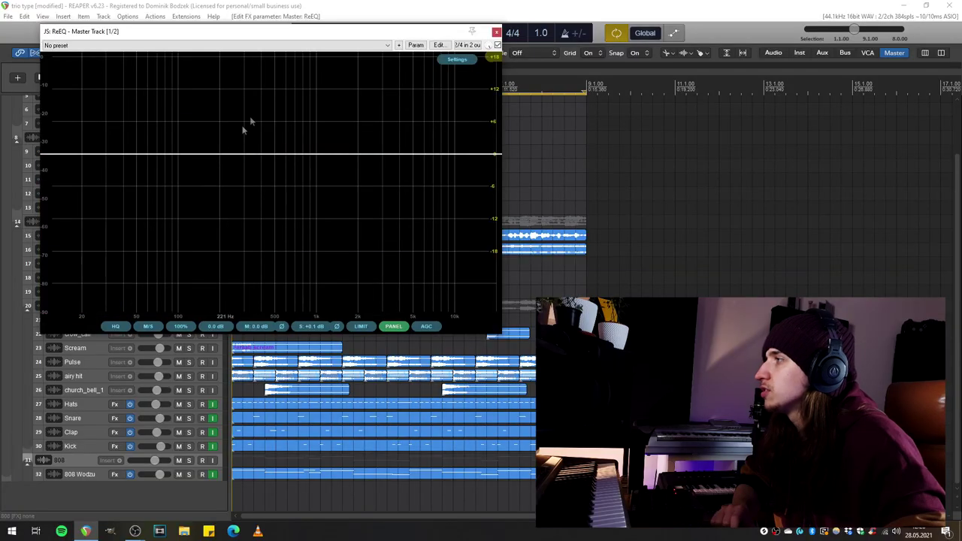
Add a bell boost, tune it to 568 Hz with less gain, then delete the pink low band.
double_click(249, 127)
left_click_drag(251, 124, 299, 118)
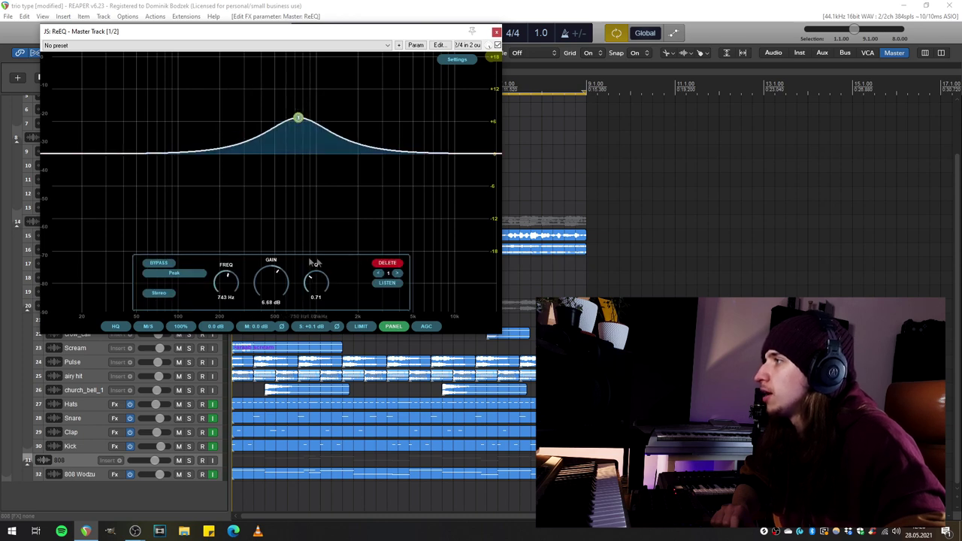
left_click_drag(230, 295, 229, 284)
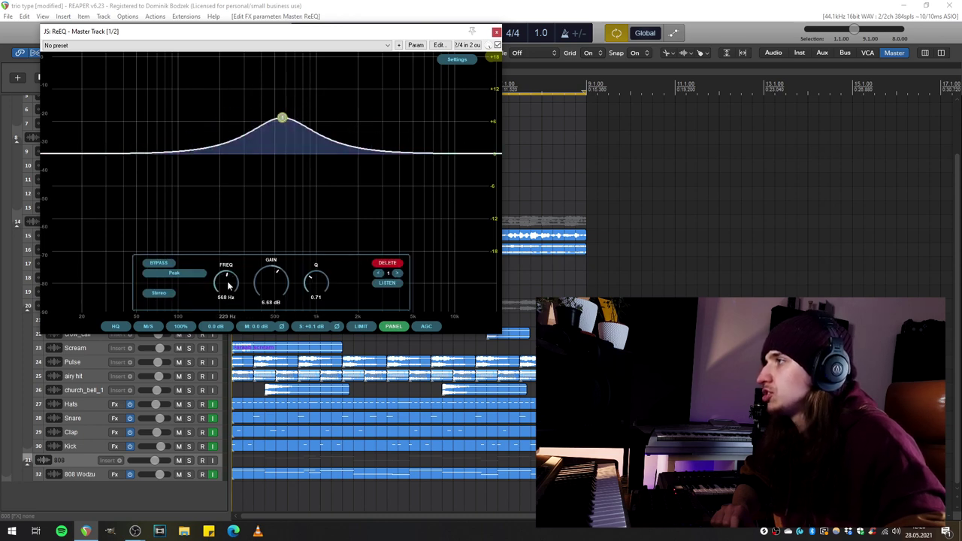
left_click_drag(276, 274, 275, 317)
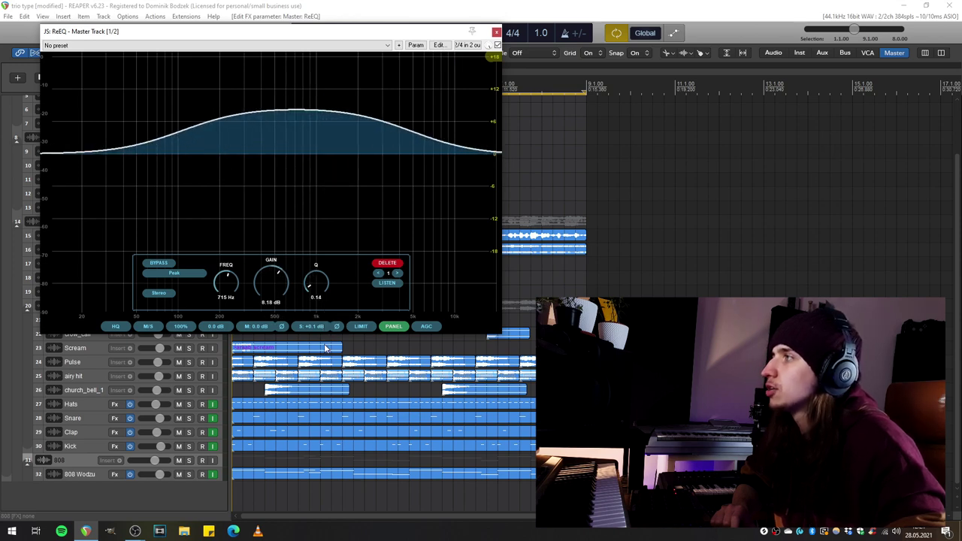
left_click(379, 274)
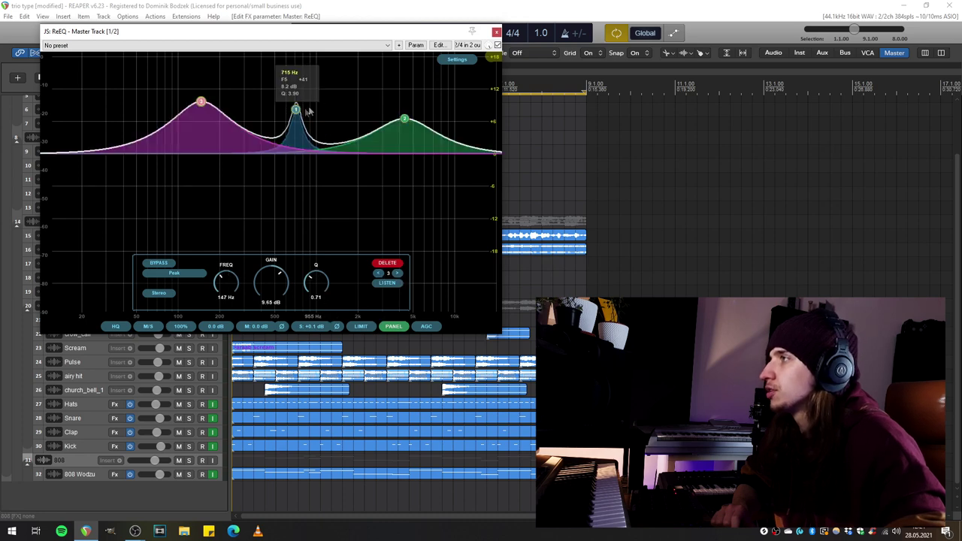
left_click(388, 263)
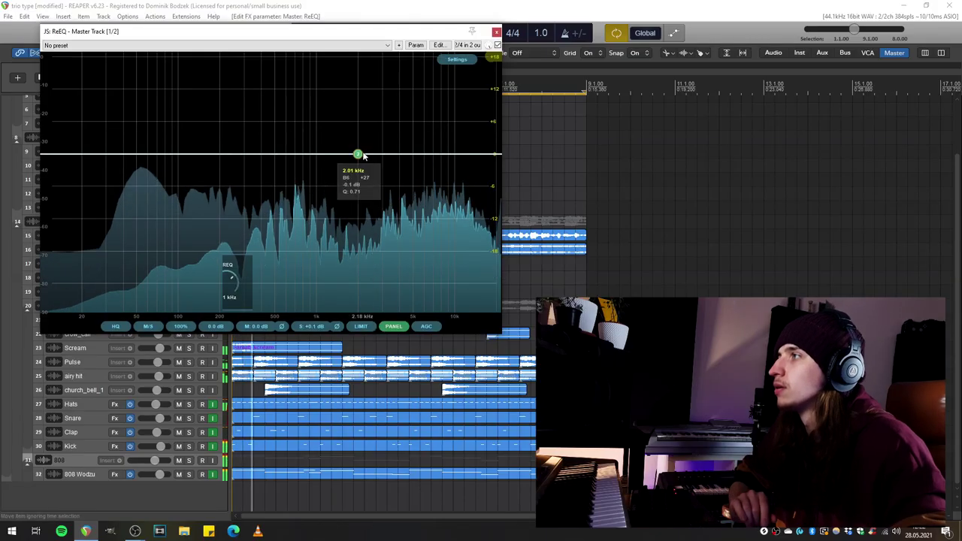
Raise a band into a boost, enable LISTEN, and narrow it to Q 1.96.
left_click_drag(358, 155, 377, 98)
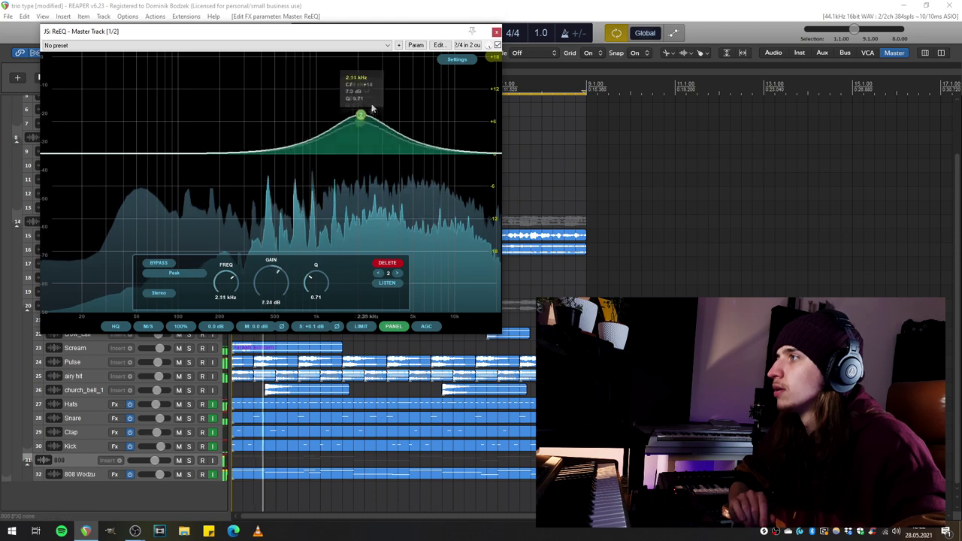
left_click(384, 285)
mouse_move(378, 99)
left_mouse_down()
mouse_move(288, 104)
mouse_move(386, 112)
left_mouse_up()
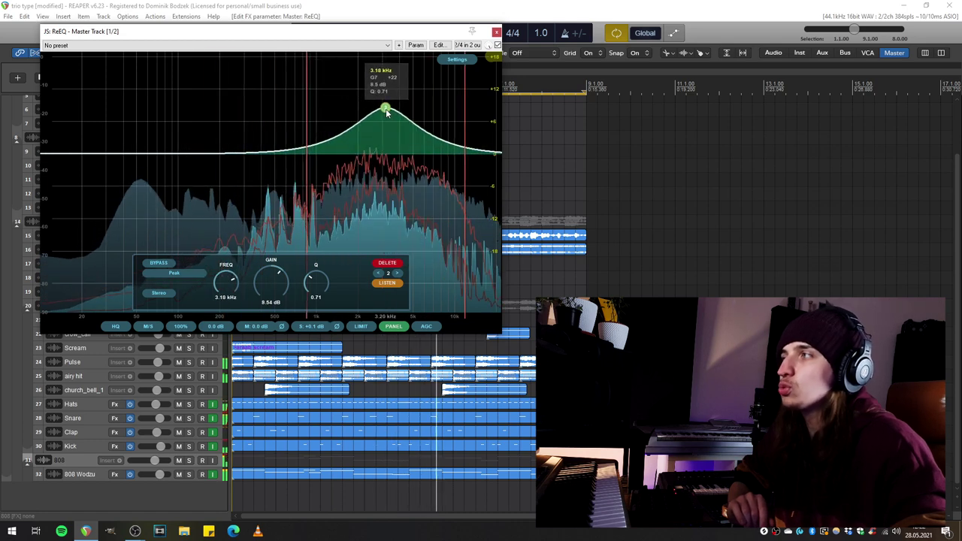
left_click_drag(315, 294, 319, 270)
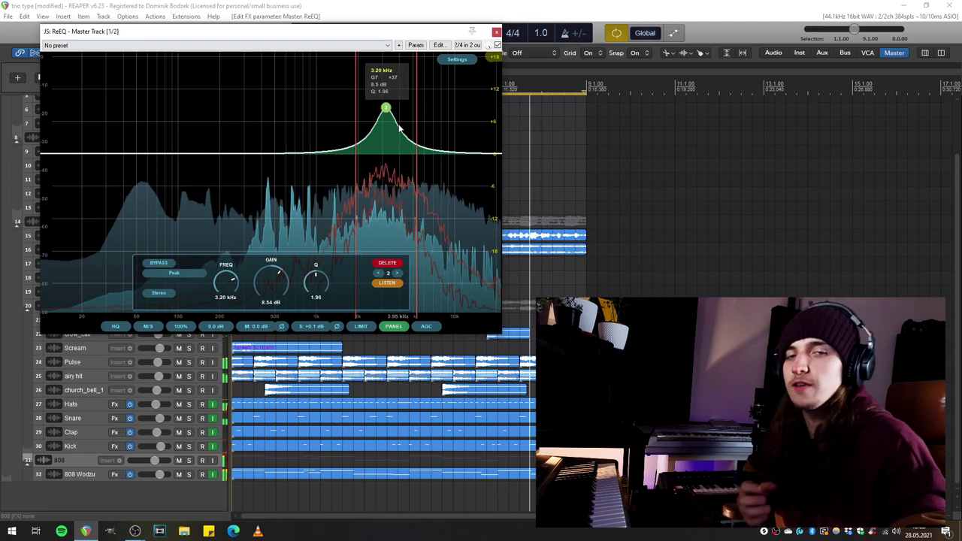
Sweep the narrow boost up, settle it at 5.24 kHz, +2.41 dB, then stop playback.
left_click_drag(385, 109, 445, 109)
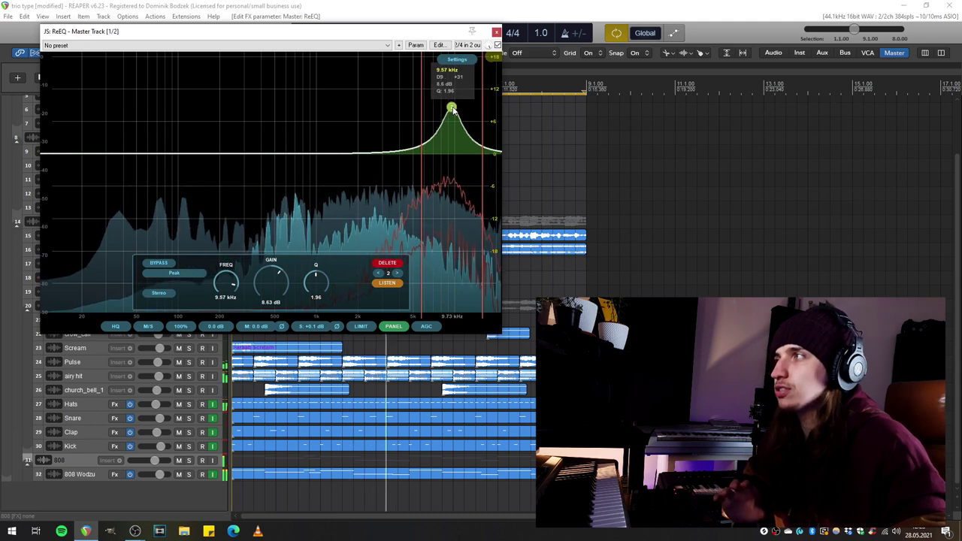
left_click_drag(451, 108, 451, 114)
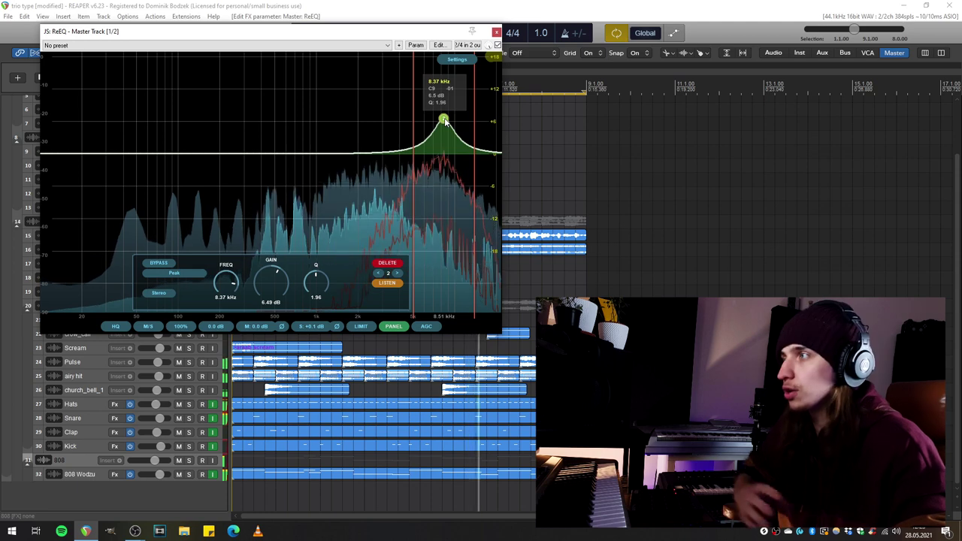
left_click_drag(445, 121, 416, 141)
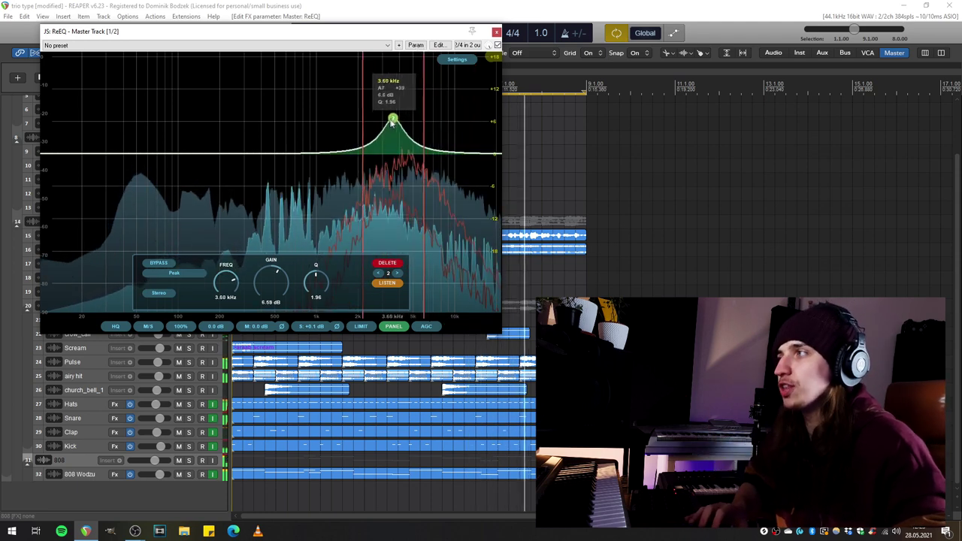
key("space")
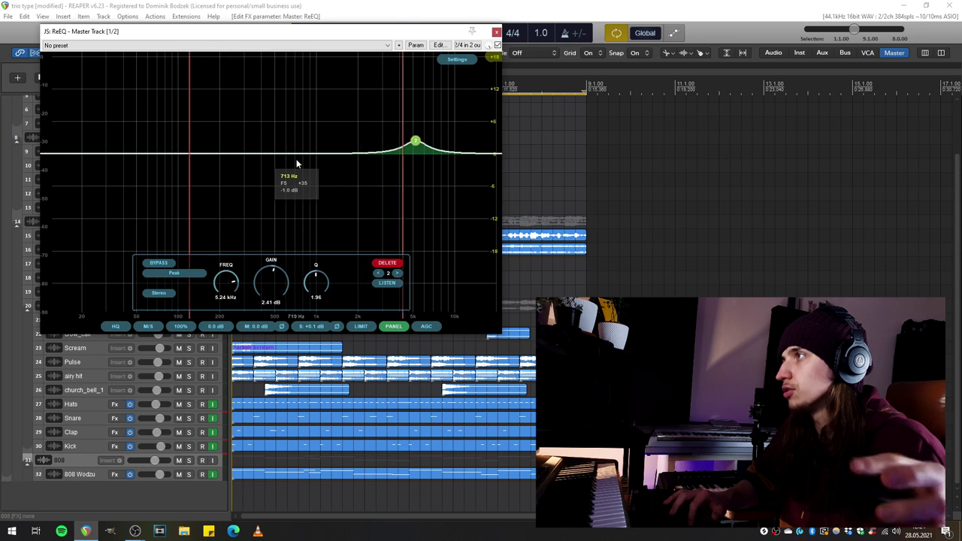
Resume playback and check ReEQ's Mid/Side versus Left/Right processing choices.
key("space")
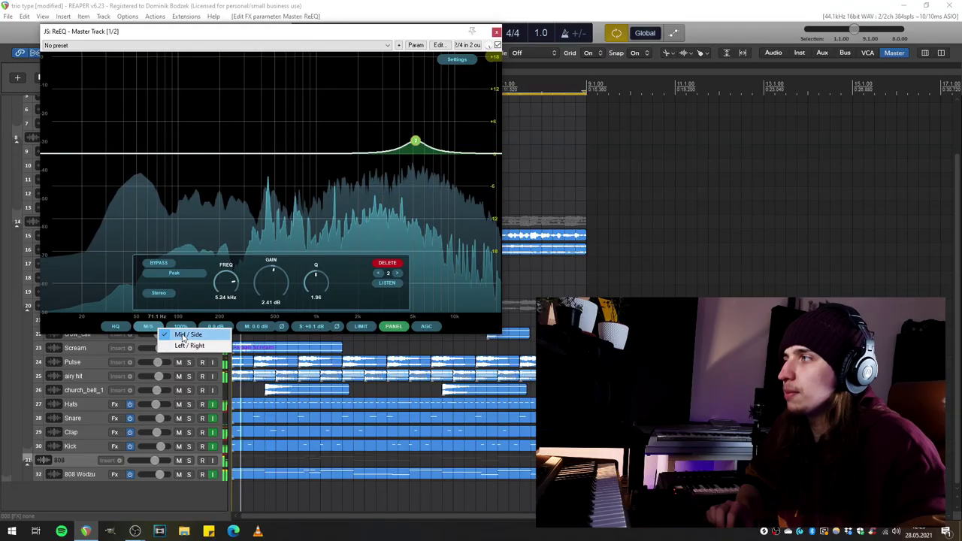
left_click(138, 237)
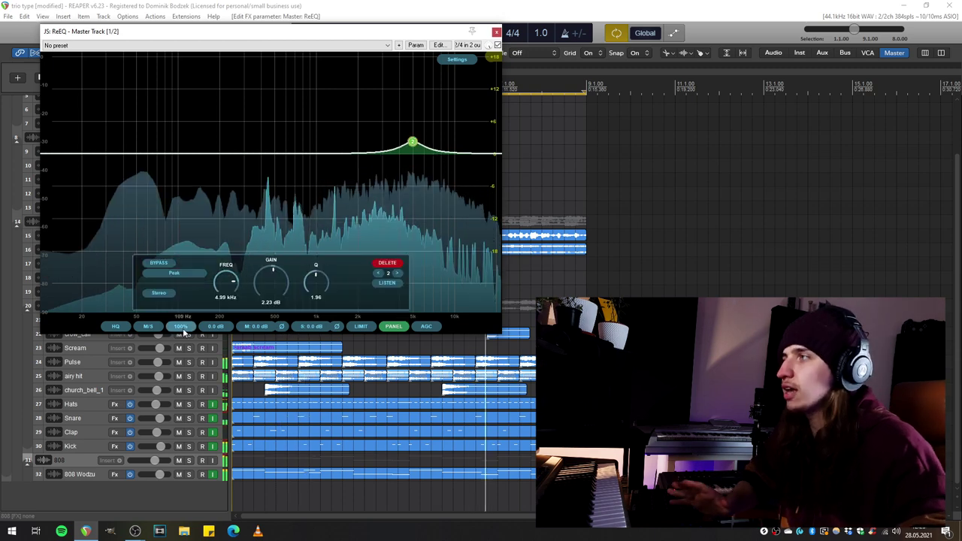
Add a band cutting -3.90 dB at 788 Hz and rescale the curve display back to 100%.
double_click(329, 129)
mouse_move(330, 131)
left_mouse_down()
mouse_move(320, 177)
mouse_move(302, 175)
left_mouse_up()
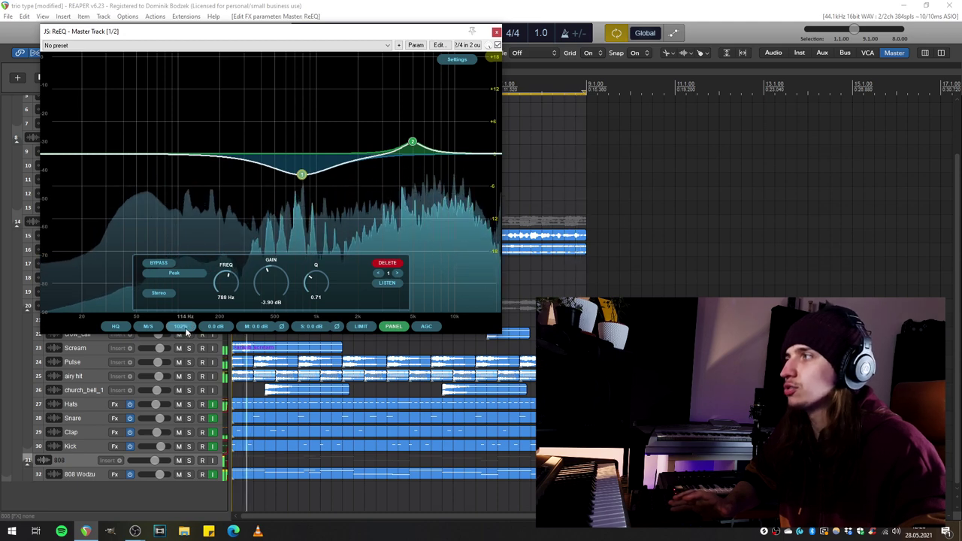
mouse_move(186, 333)
left_mouse_down()
mouse_move(179, 225)
mouse_move(186, 424)
mouse_move(188, 366)
left_mouse_up()
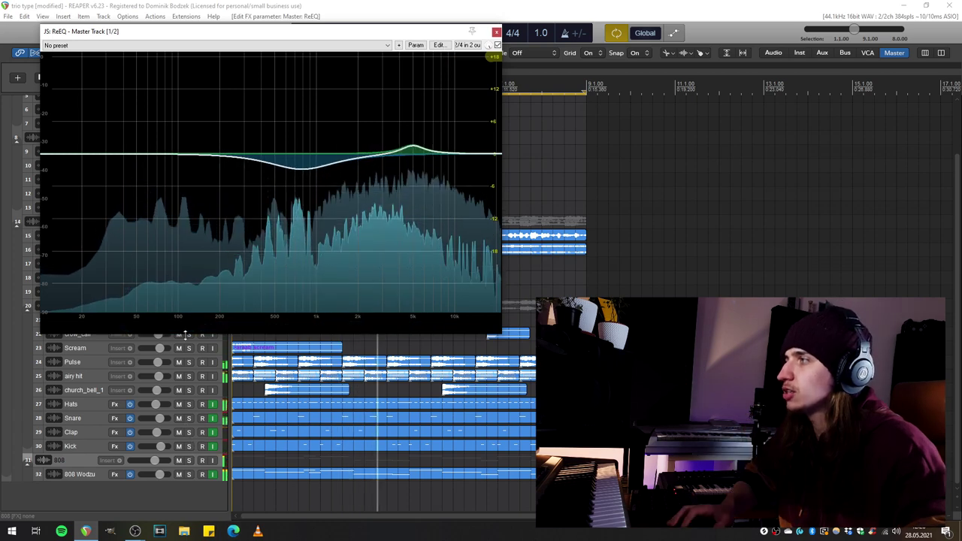
left_click_drag(188, 366, 188, 394)
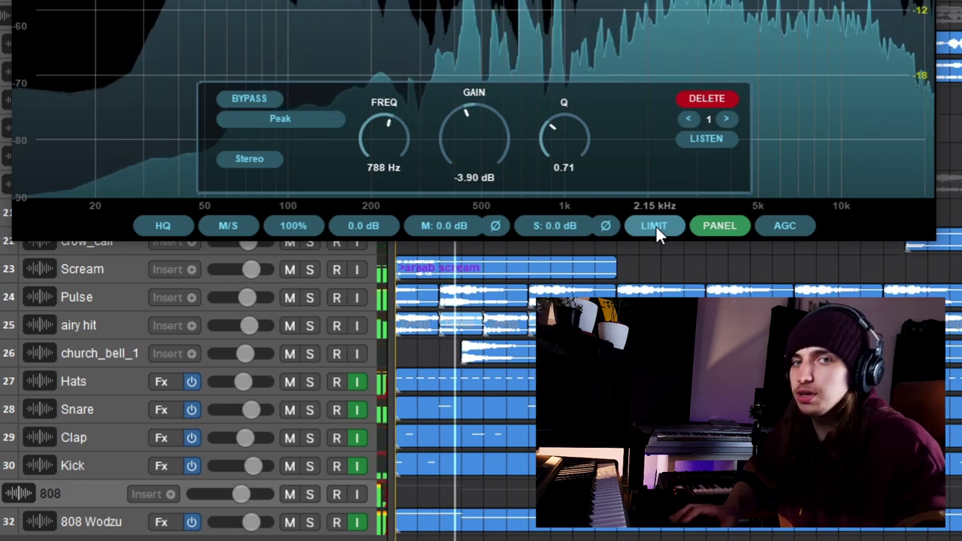
Boost band 2 to +10.30 dB at 6.97 kHz with AGC trimming output to -3.2 dB.
left_click(781, 225)
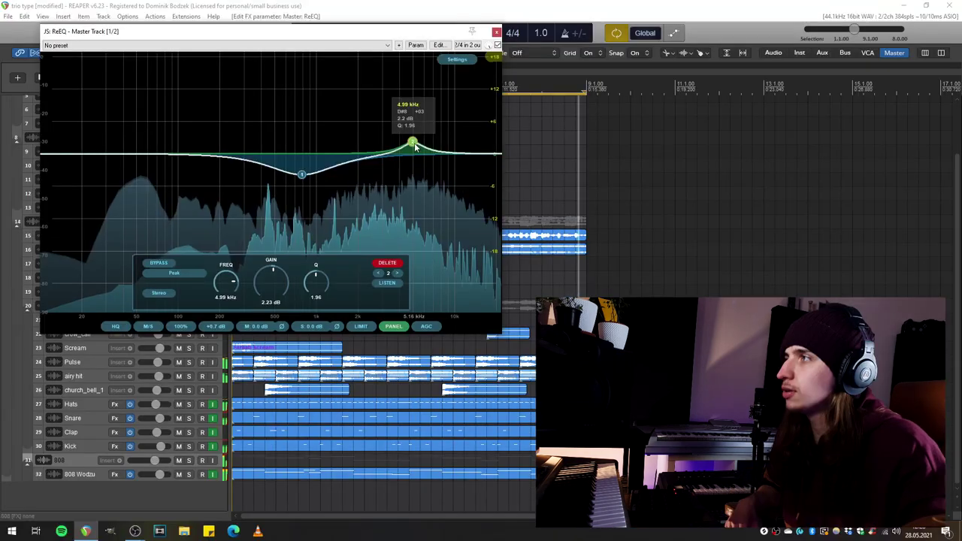
mouse_move(414, 146)
left_mouse_down()
mouse_move(447, 47)
mouse_move(409, 57)
left_mouse_up()
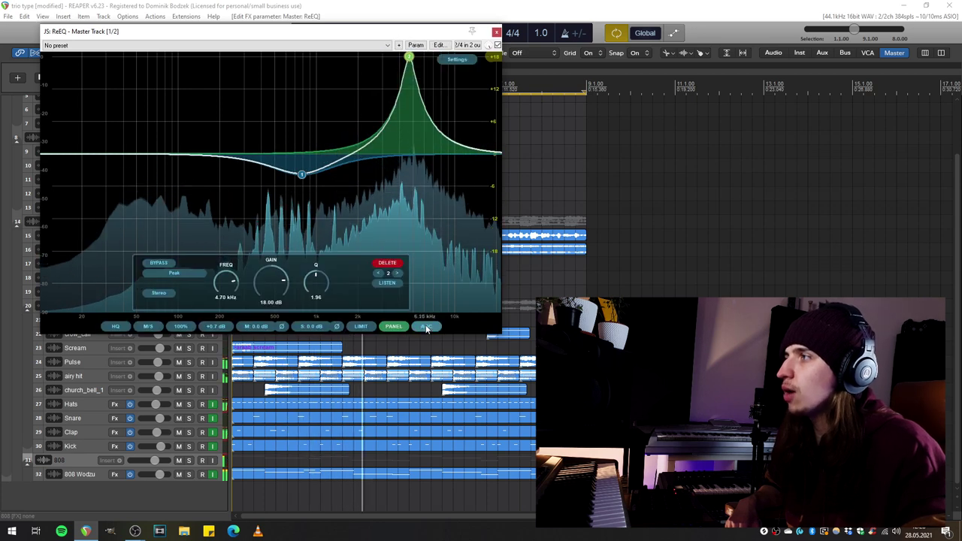
left_click(426, 326)
left_click_drag(409, 58, 431, 67)
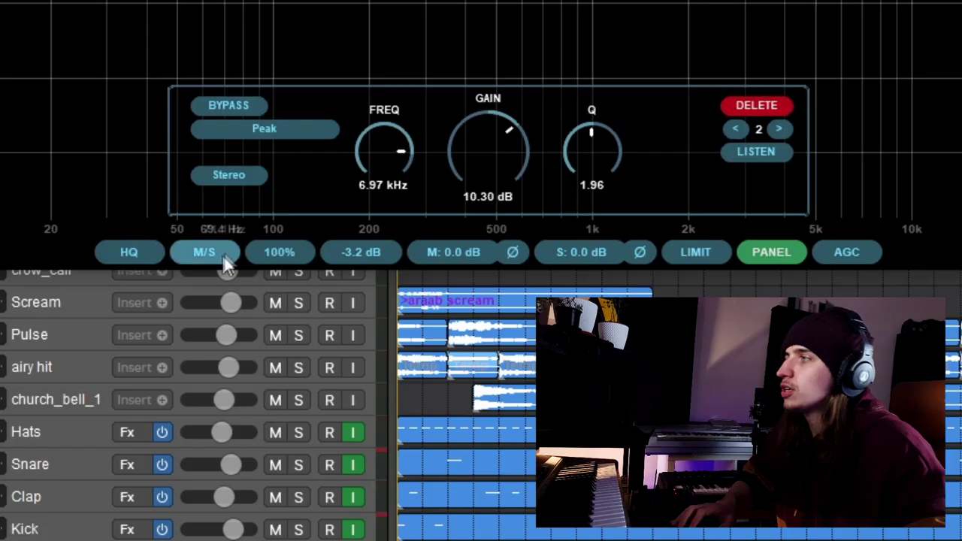
Switch ReEQ to Left / Right processing and start playback for the analyzer.
left_click(220, 259)
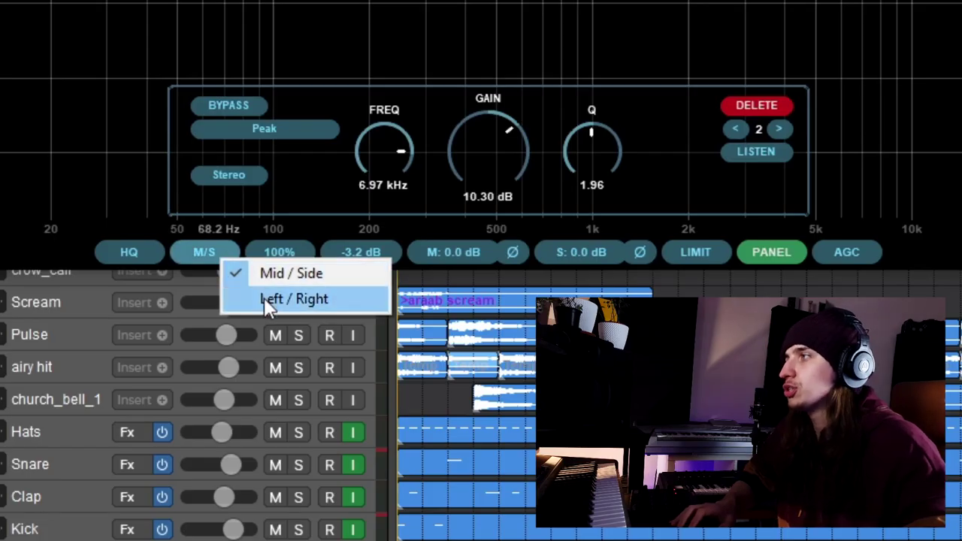
left_click(271, 301)
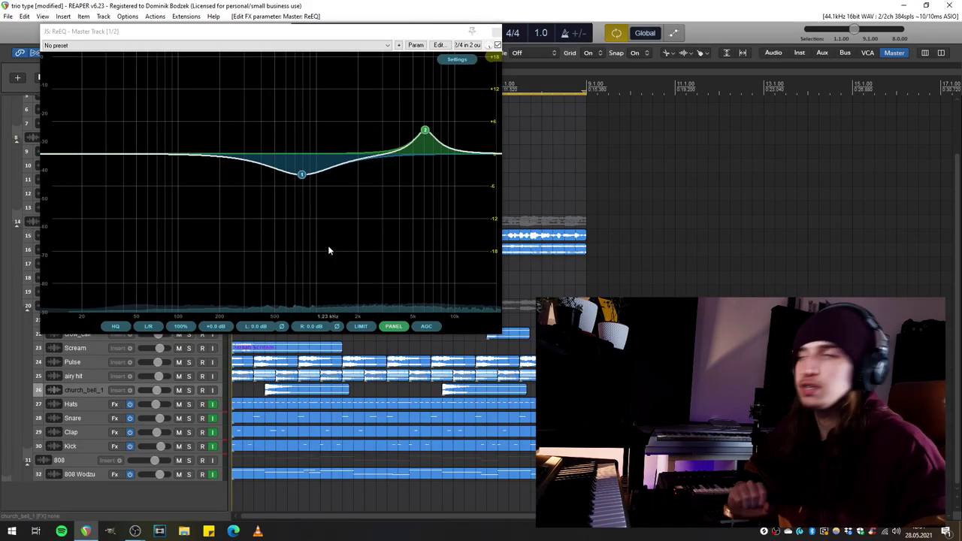
key("space")
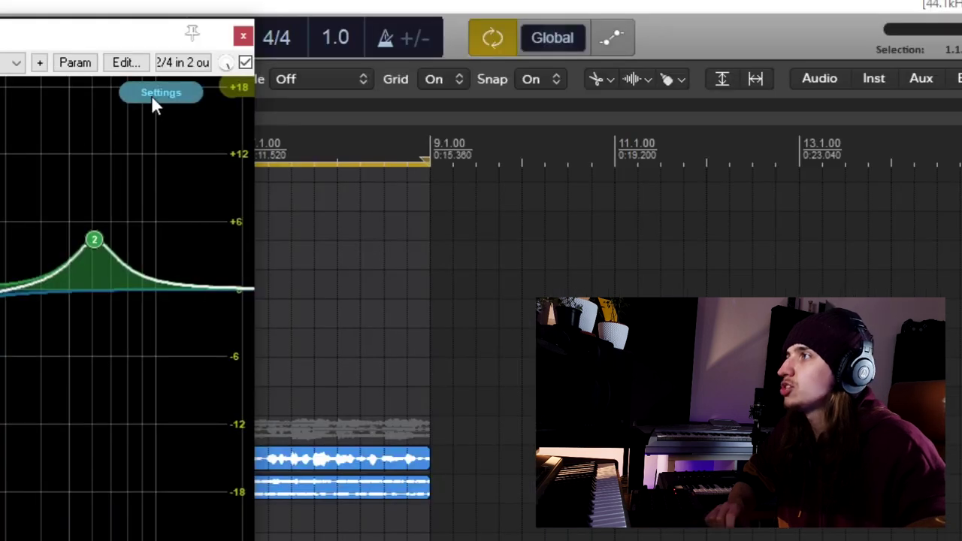
left_click(153, 97)
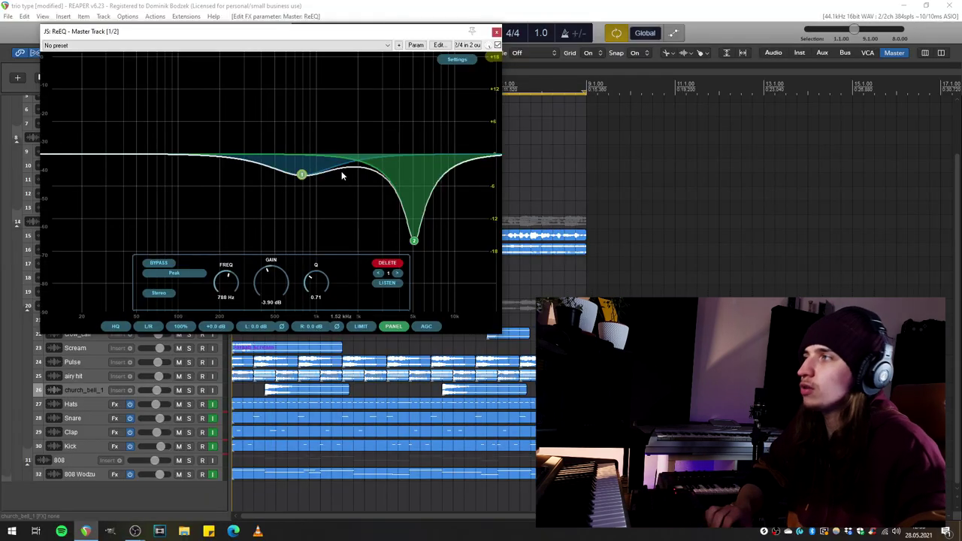
Restart playback and preview the analyzer spectrum as Mid, Side, then Mid + Side.
key("space")
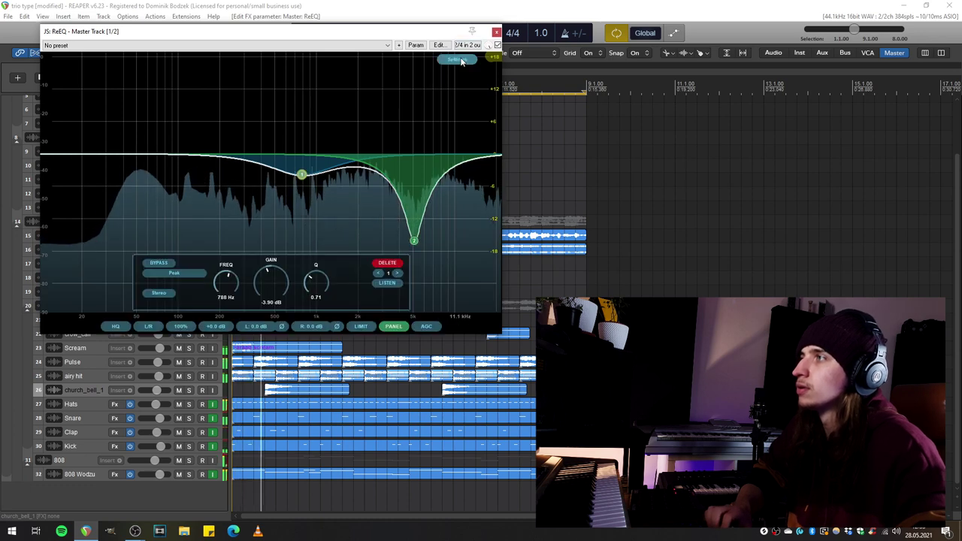
left_click(455, 63)
left_click(578, 91)
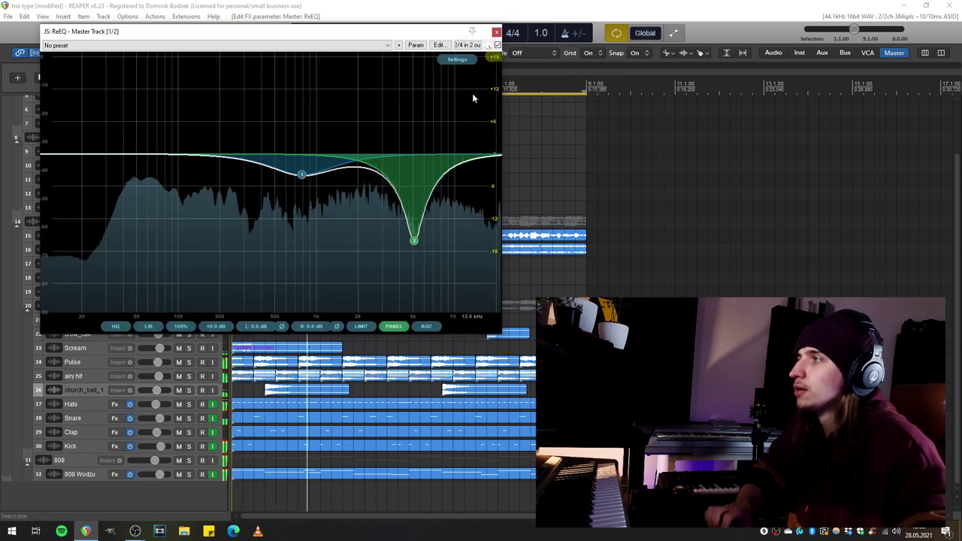
left_click(468, 63)
left_click(575, 105)
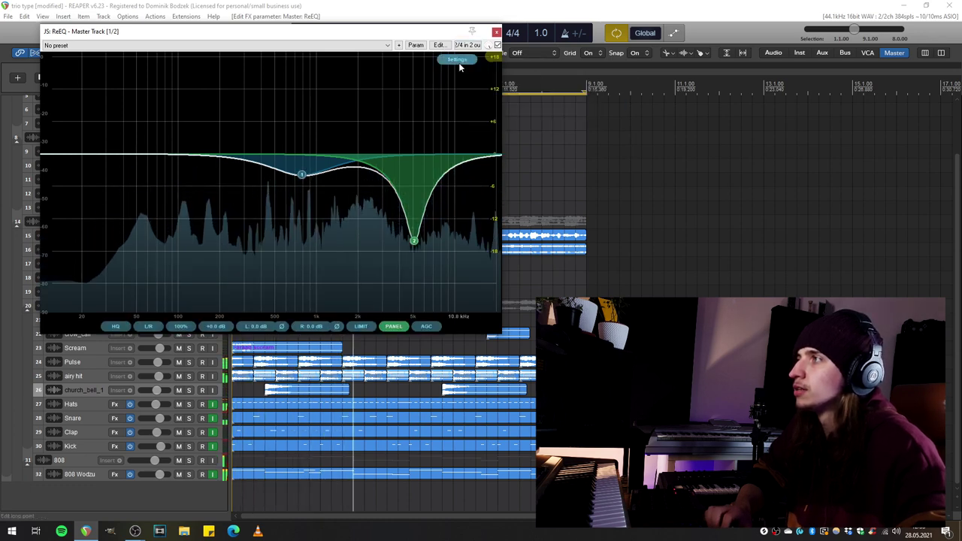
left_click(461, 62)
left_click(576, 114)
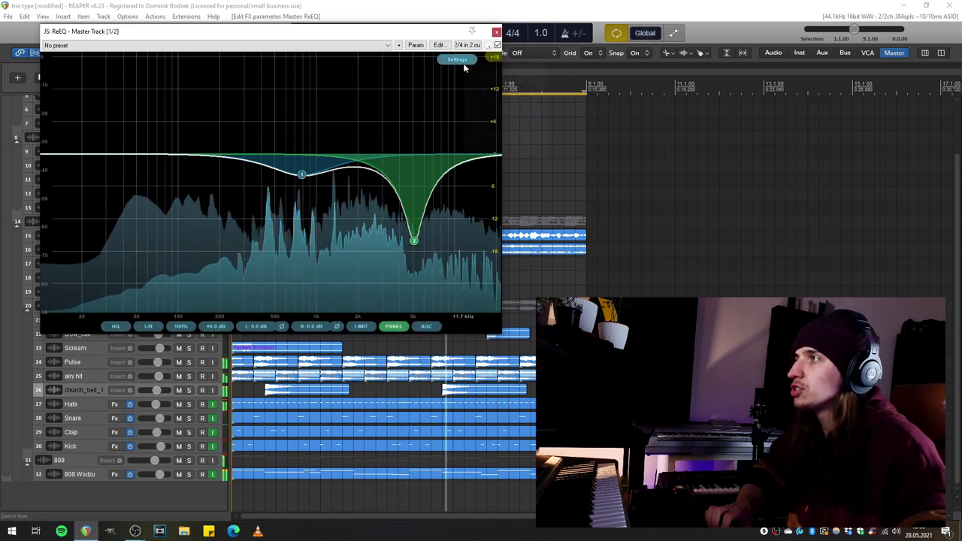
Preview the Left and Right spectra individually, then settle on Left + Right.
left_click(458, 60)
left_click(581, 131)
left_click(457, 60)
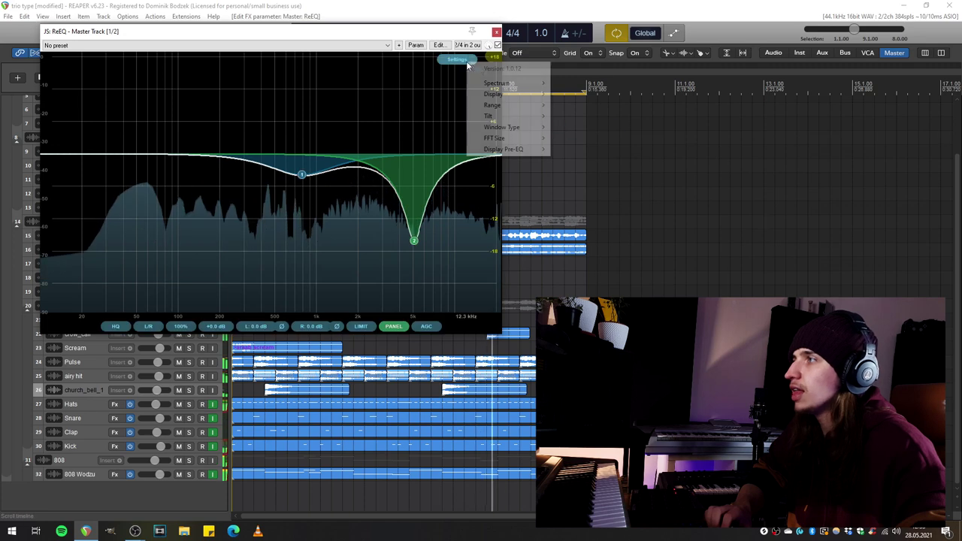
left_click(572, 138)
left_click(457, 60)
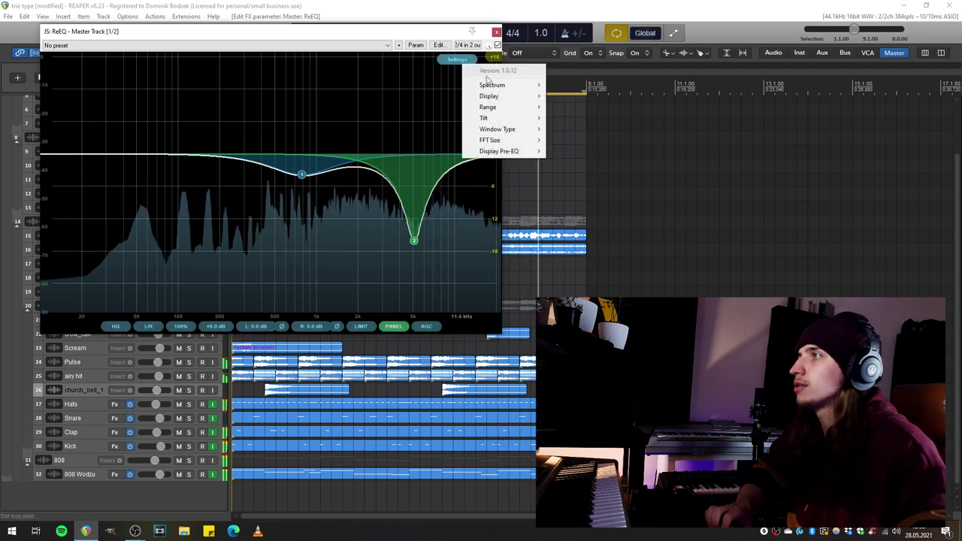
left_click(571, 152)
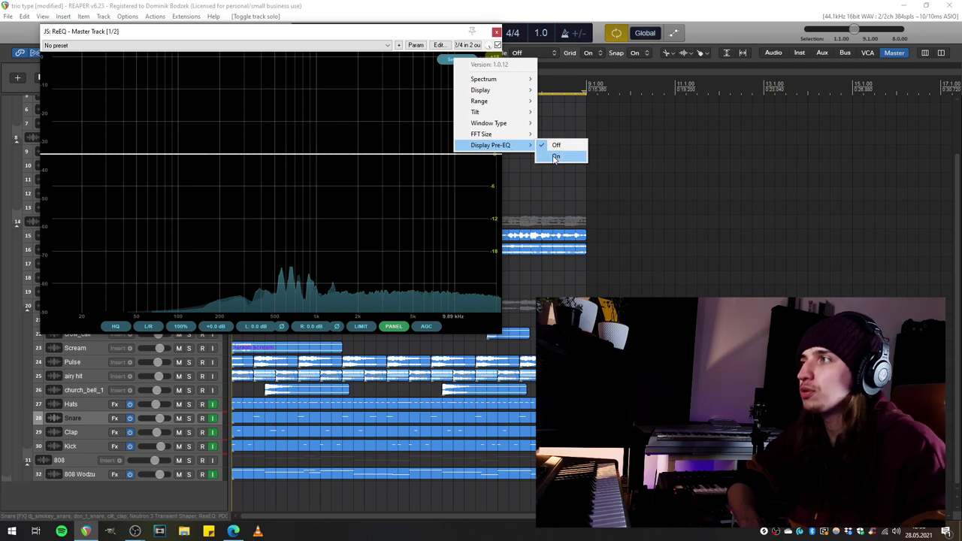
Turn on ReEQ's pre-EQ spectrum, start playback, and add a peak band boosting 17.44 dB at 5.61 kHz.
left_click(556, 157)
key("space")
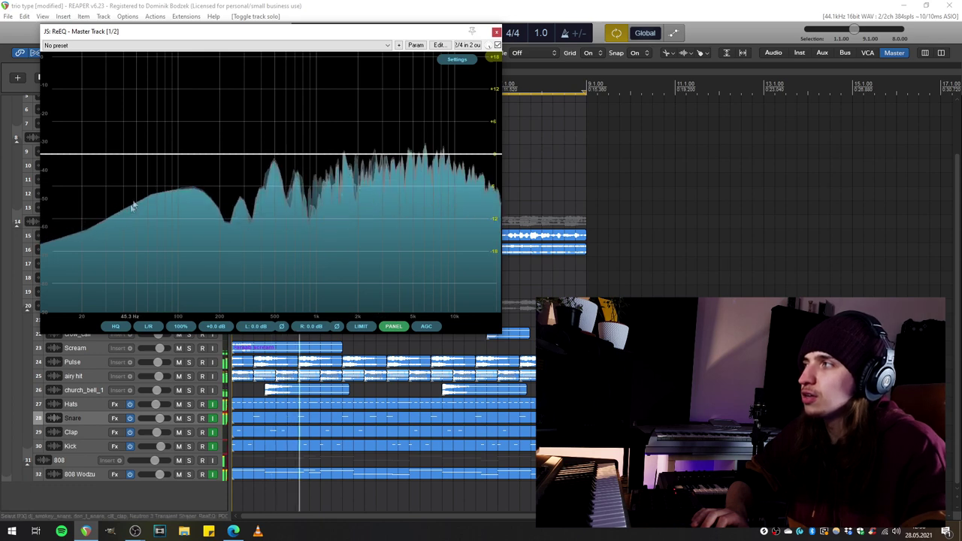
mouse_move(258, 154)
left_mouse_down()
mouse_move(258, 140)
mouse_move(420, 60)
left_mouse_up()
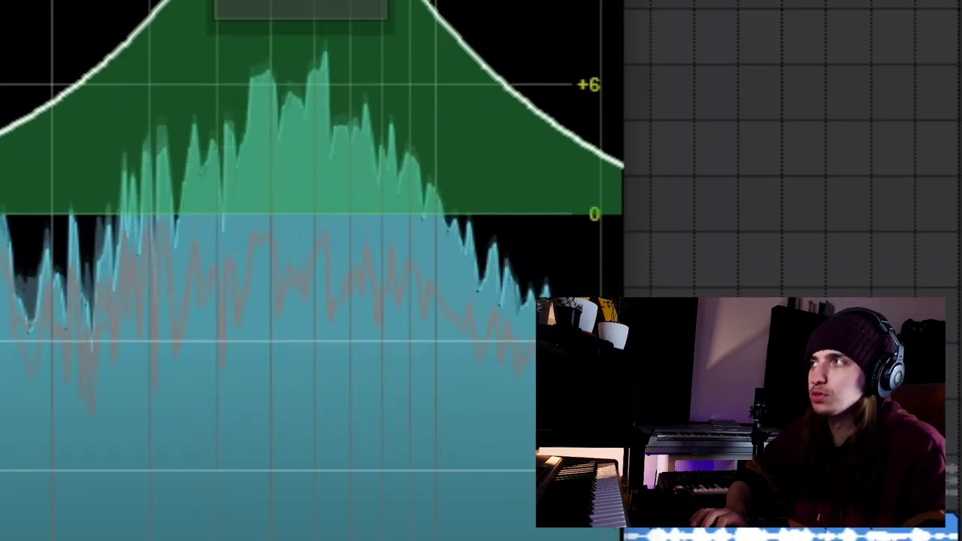
mouse_move(481, 194)
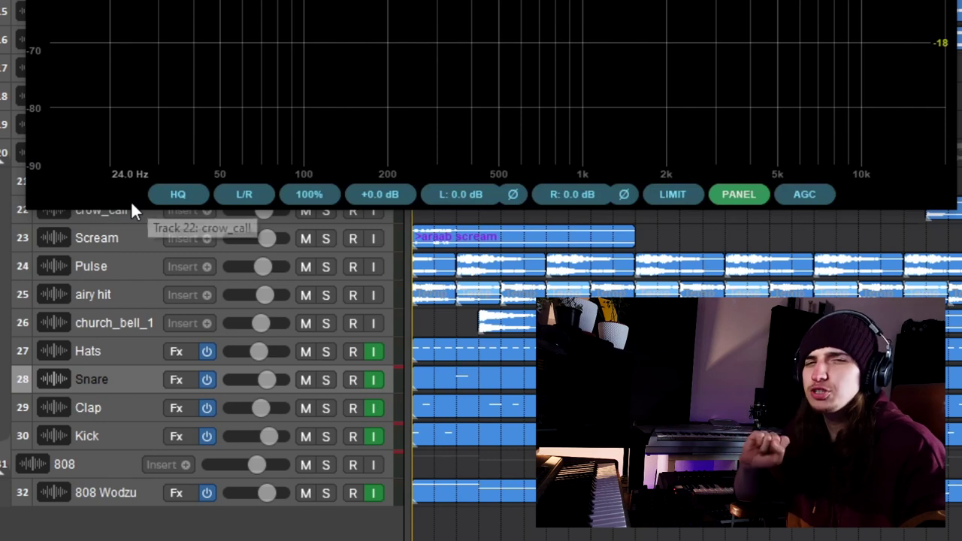
Show ReEQ's Economy and High Quality modes, keeping High Quality - Accurate, Latency selected.
left_click(177, 196)
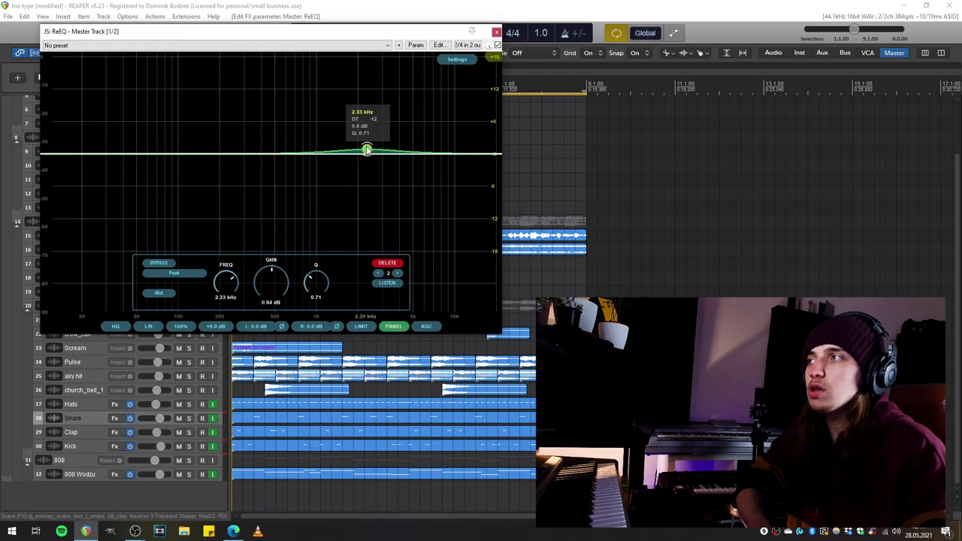
Place the peak band on the Right channel, boosting it to 17.7 dB then 3.59 dB during playback.
left_click_drag(365, 151, 363, 104)
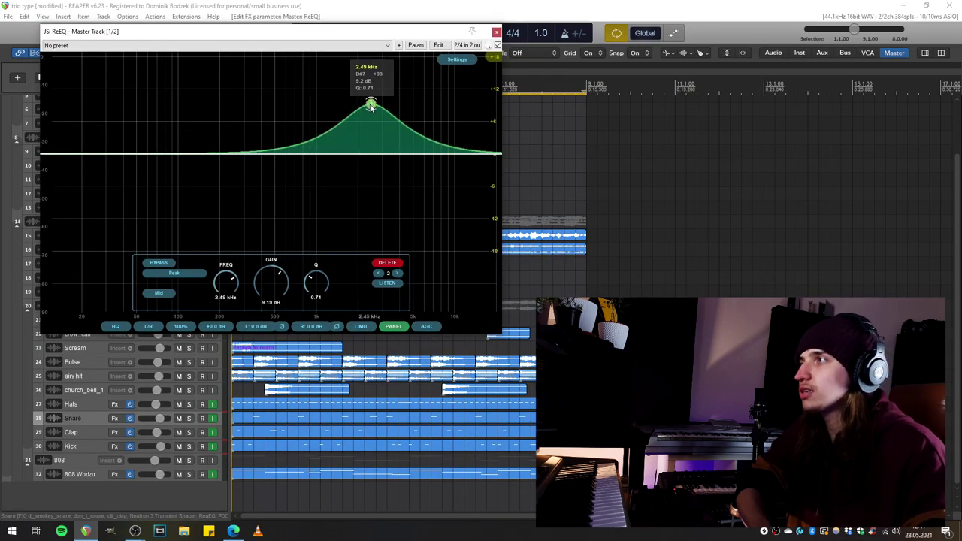
right_click(370, 107)
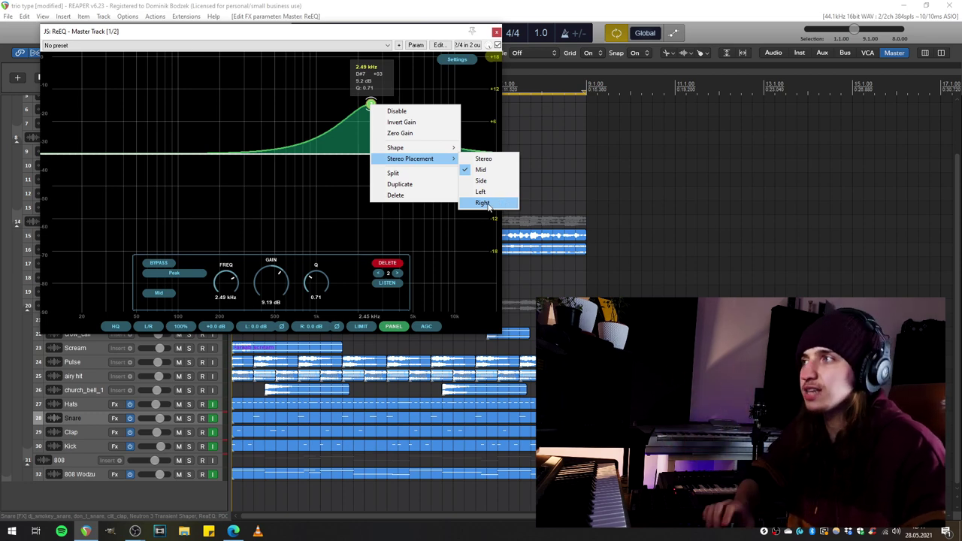
left_click(482, 203)
key("space")
left_click_drag(370, 102, 380, 55)
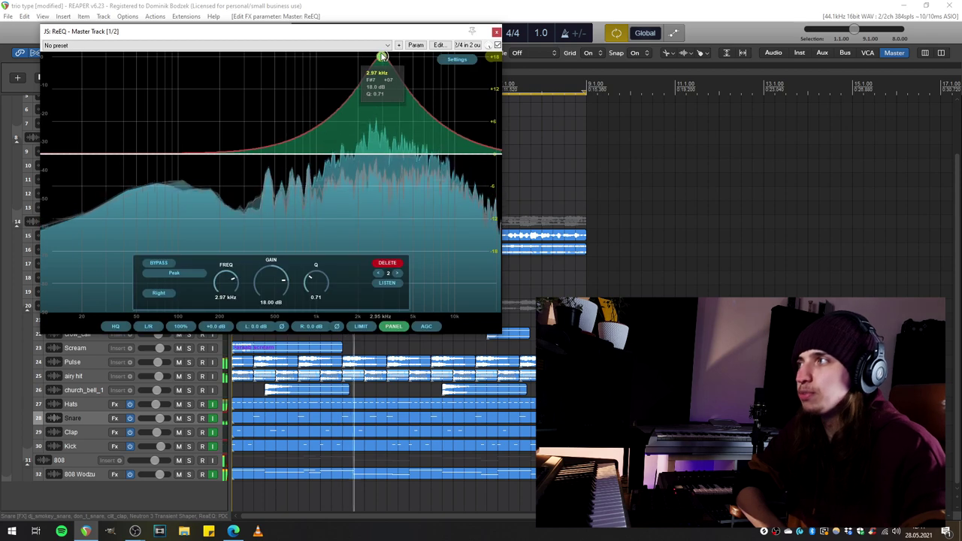
mouse_move(380, 56)
left_mouse_down()
mouse_move(388, 327)
mouse_move(385, 71)
left_mouse_up()
Switch the band's stereo placement to Left, then Mid with an 18 dB boost, then change it again.
right_click(384, 71)
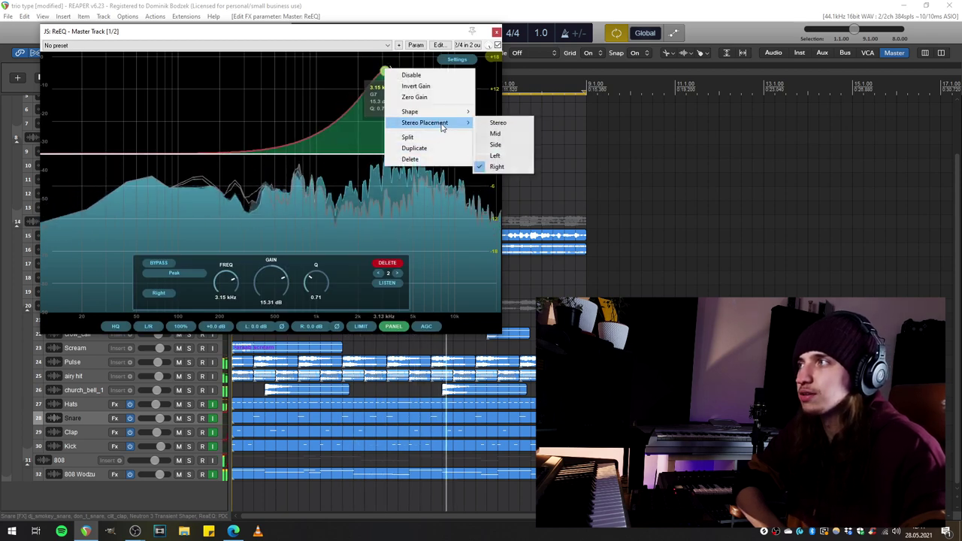
left_click(495, 156)
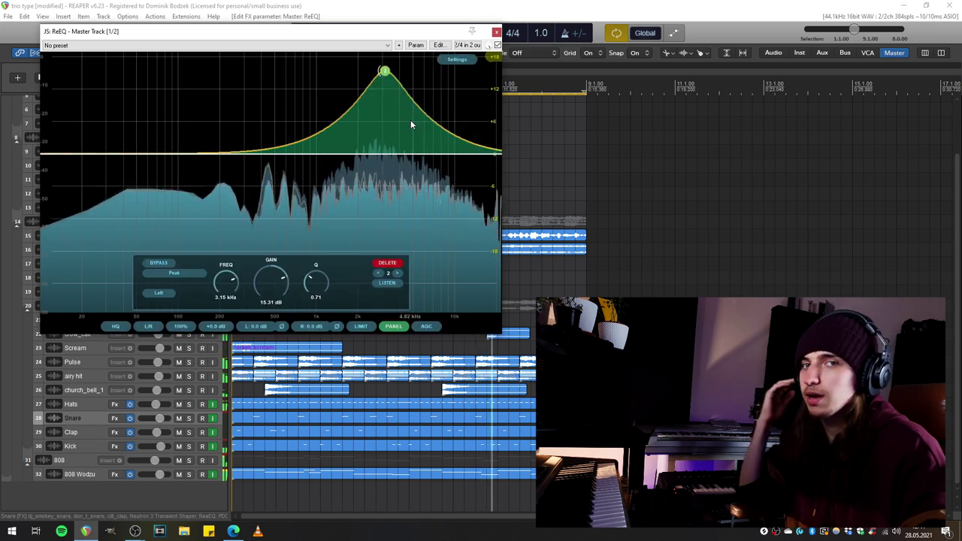
right_click(385, 74)
left_click(500, 135)
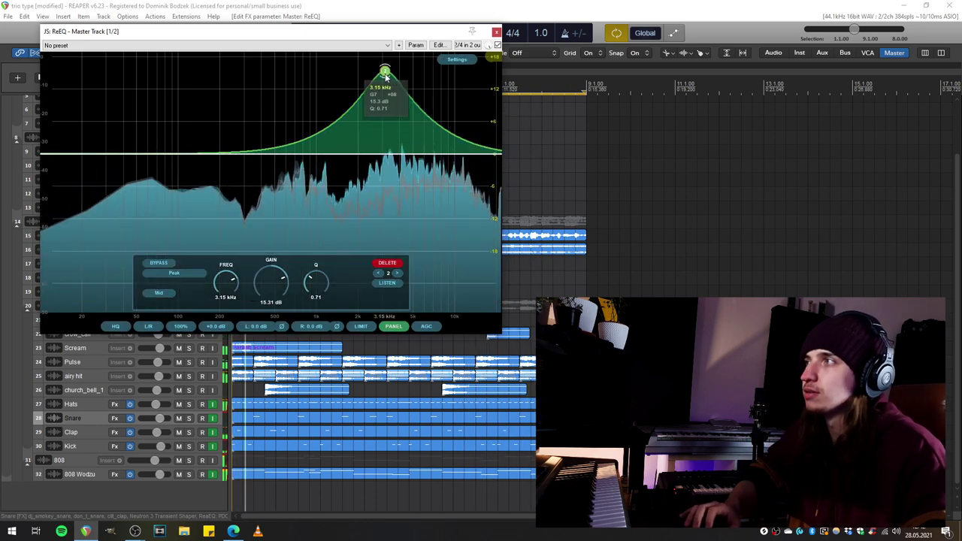
left_click_drag(386, 75, 395, 64)
right_click(395, 64)
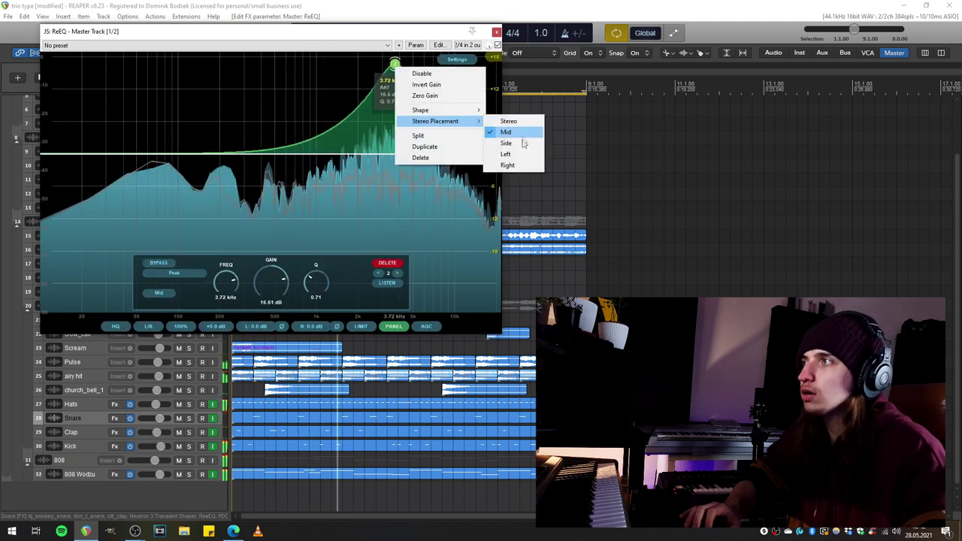
left_click(522, 131)
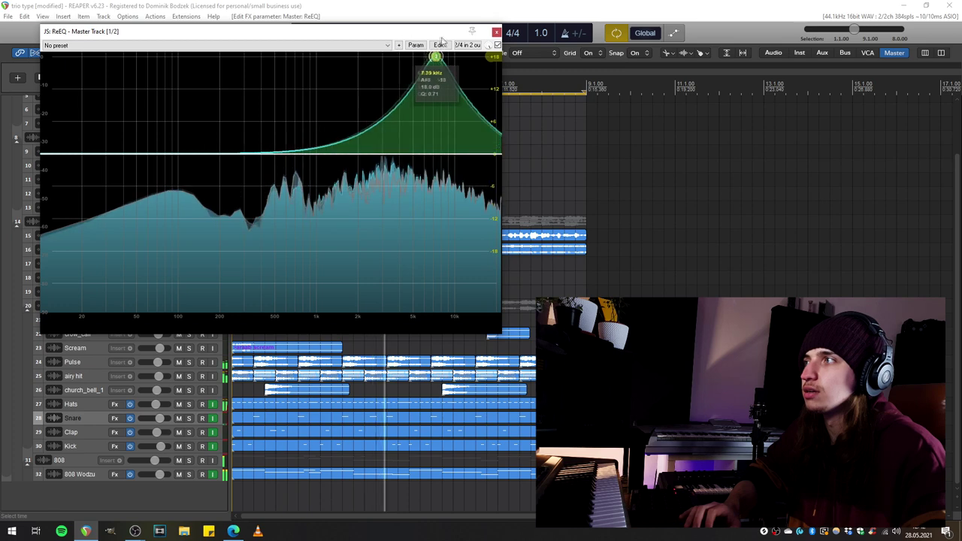